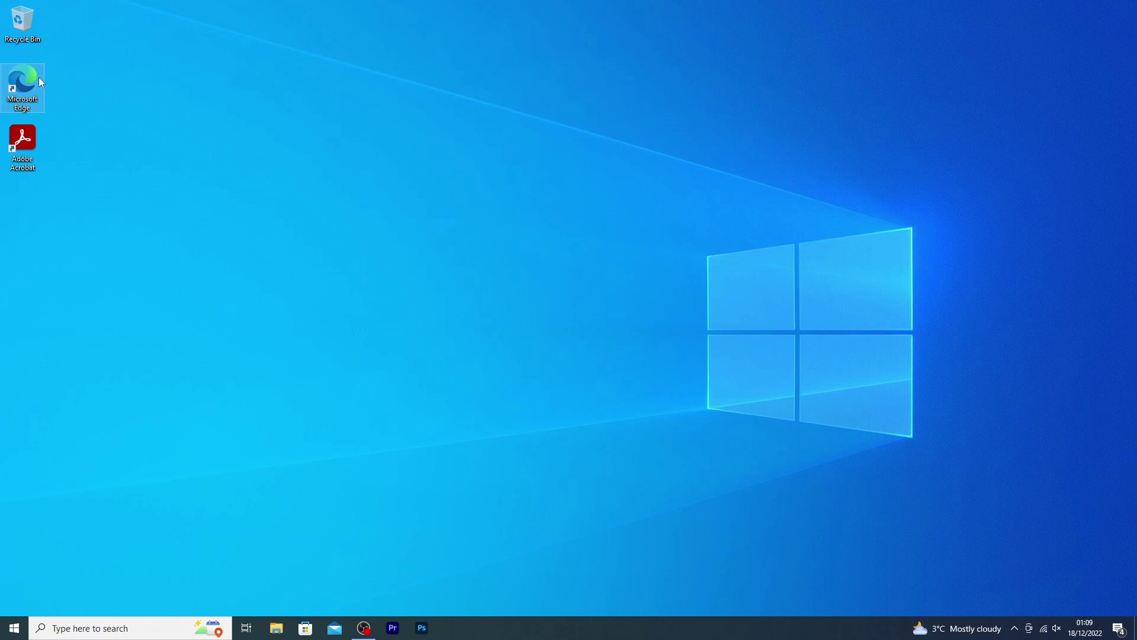
Open Microsoft Edge and search the web for "microsoft"
{"action": "double_click", "coordinate": [39, 79]}
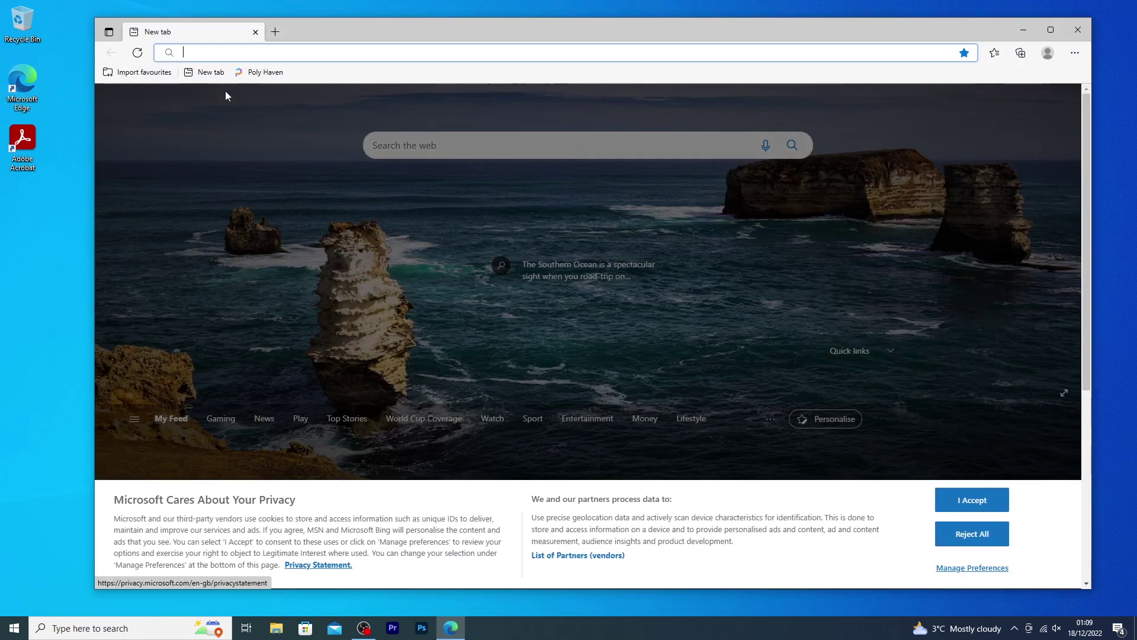
{"action": "type", "text": "micros"}
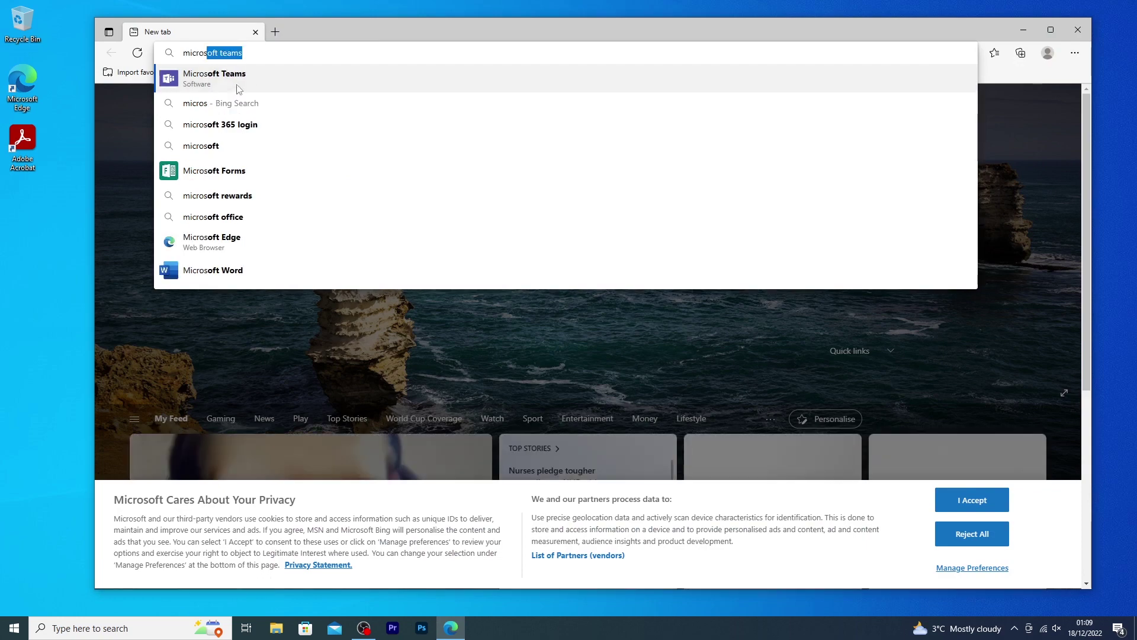
{"action": "type", "text": "oft"}
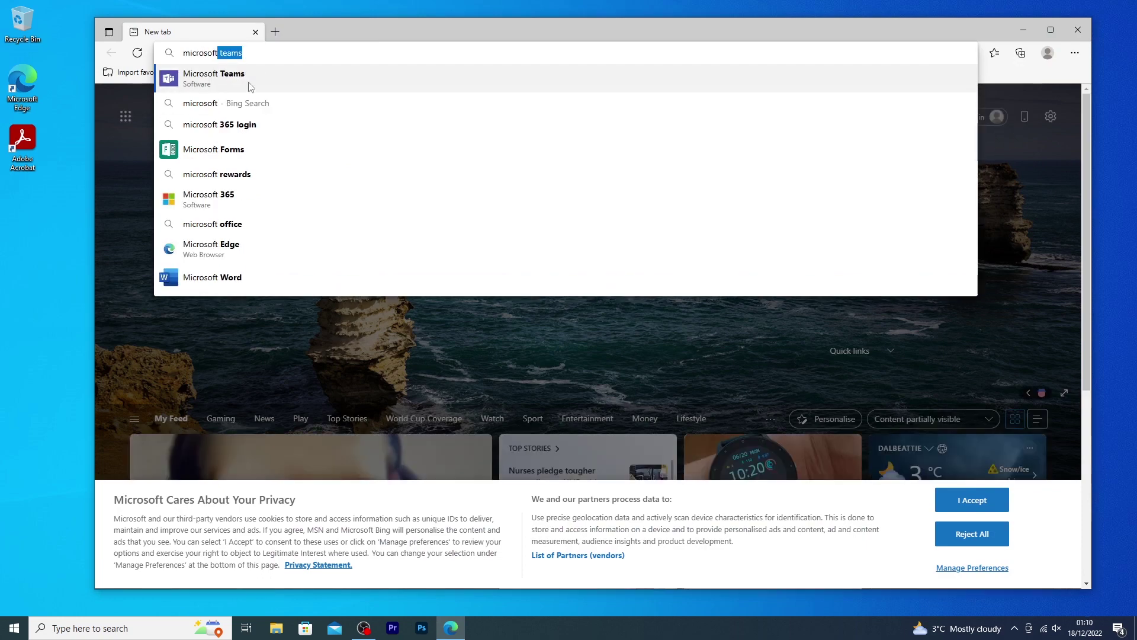
{"action": "key", "text": "BackSpace"}
{"action": "left_click", "coordinate": [268, 83]}
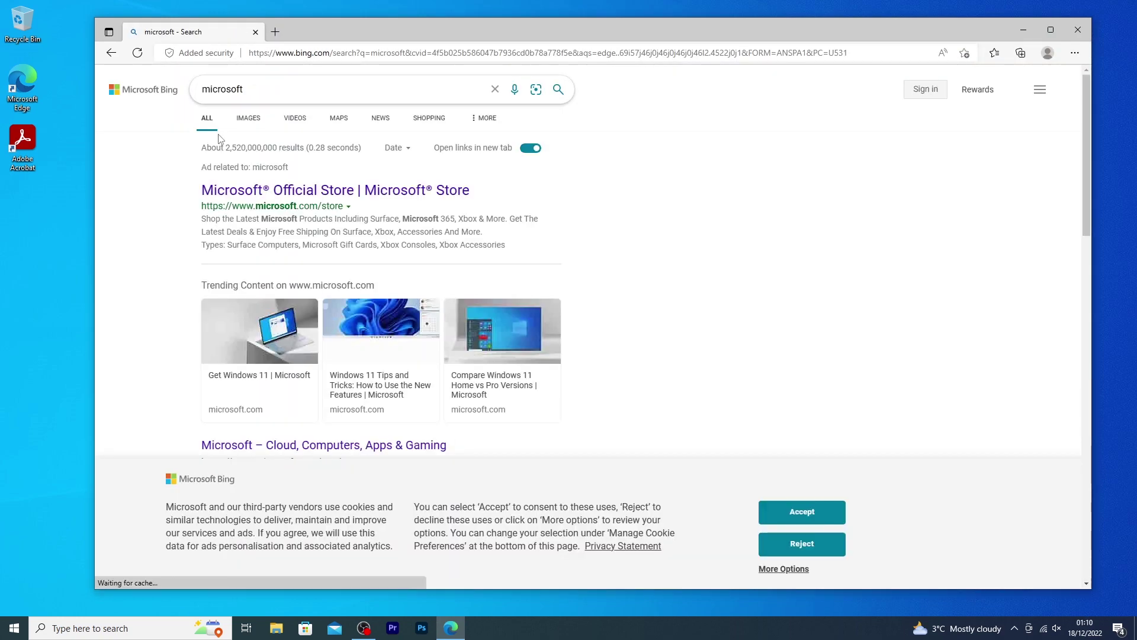
Open the Microsoft Official Store result, keeping only its page open, and clear its sign-up offer and cookie notice by accepting cookies
{"action": "left_click", "coordinate": [235, 196]}
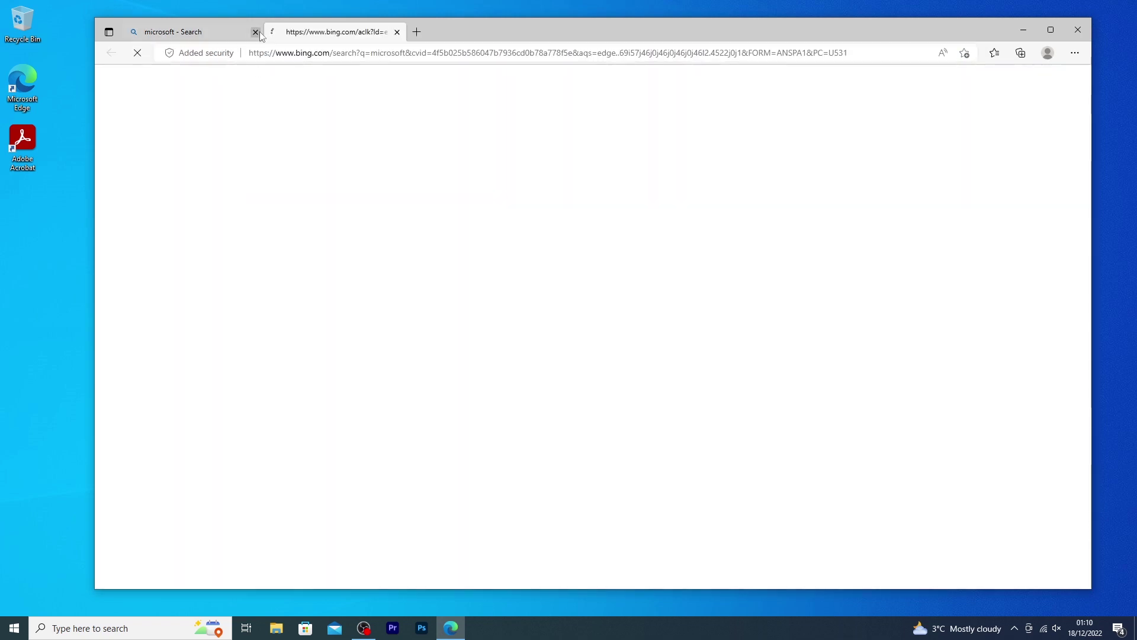
{"action": "left_click", "coordinate": [255, 32]}
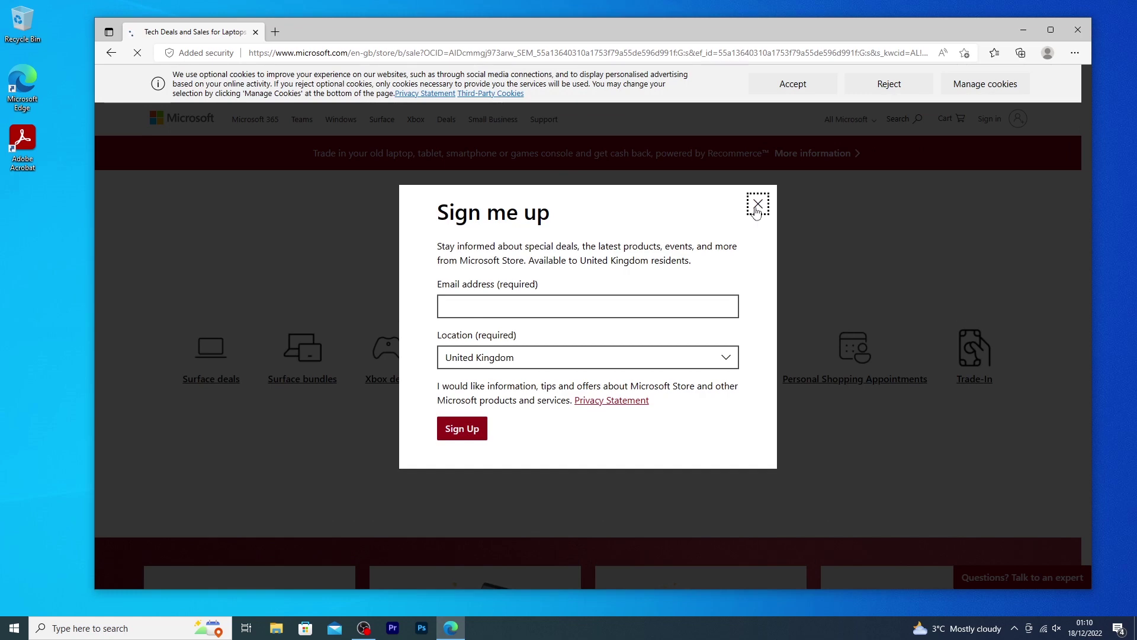
{"action": "left_click", "coordinate": [756, 207]}
{"action": "left_click", "coordinate": [792, 84]}
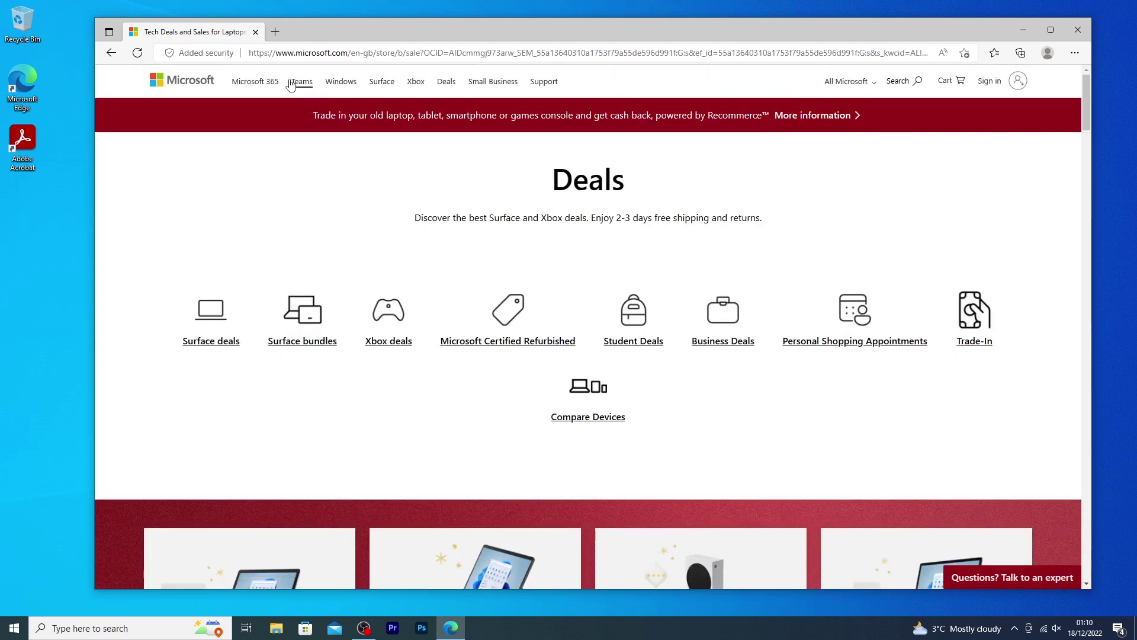
Go to the Windows section of the Microsoft site and open its Windows help & learning support page
{"action": "left_click", "coordinate": [338, 87]}
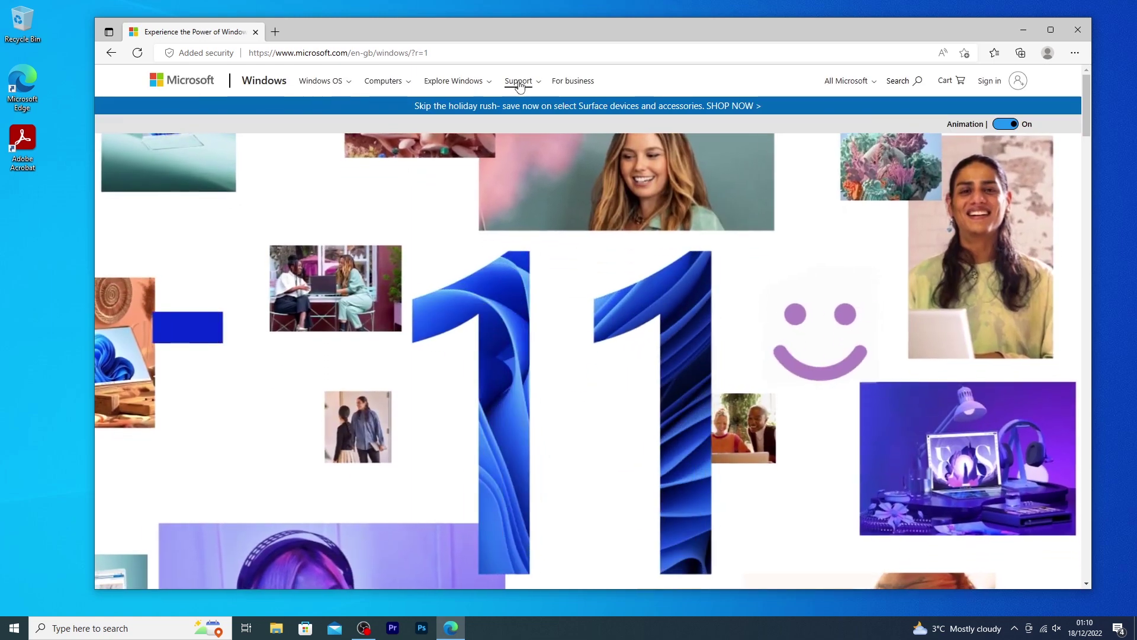
{"action": "left_click", "coordinate": [520, 85]}
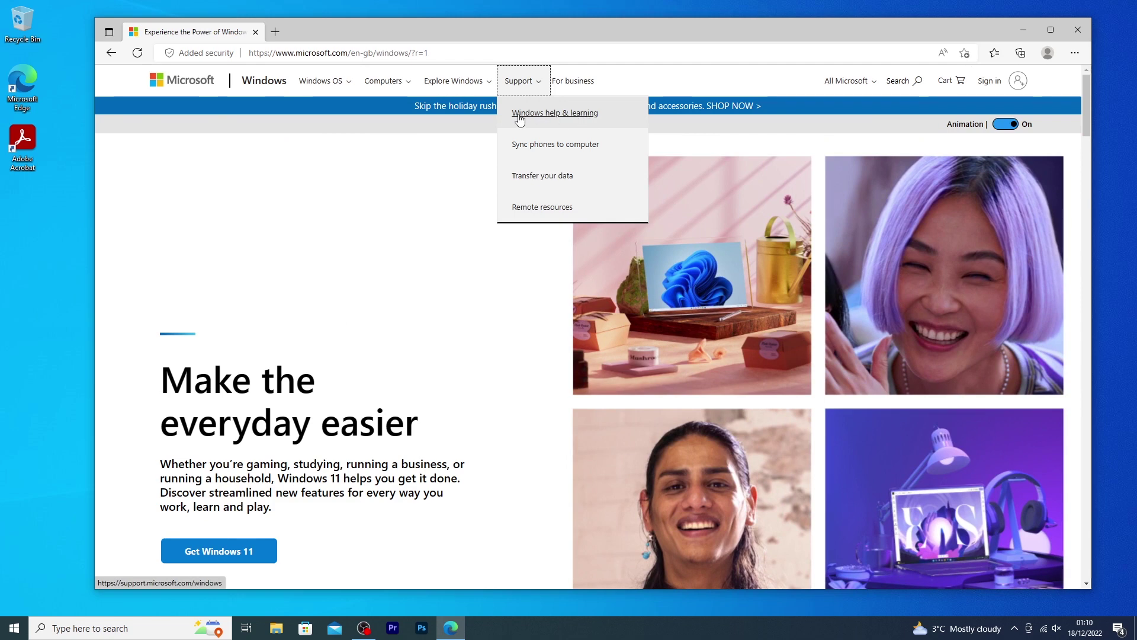
{"action": "left_click", "coordinate": [544, 113]}
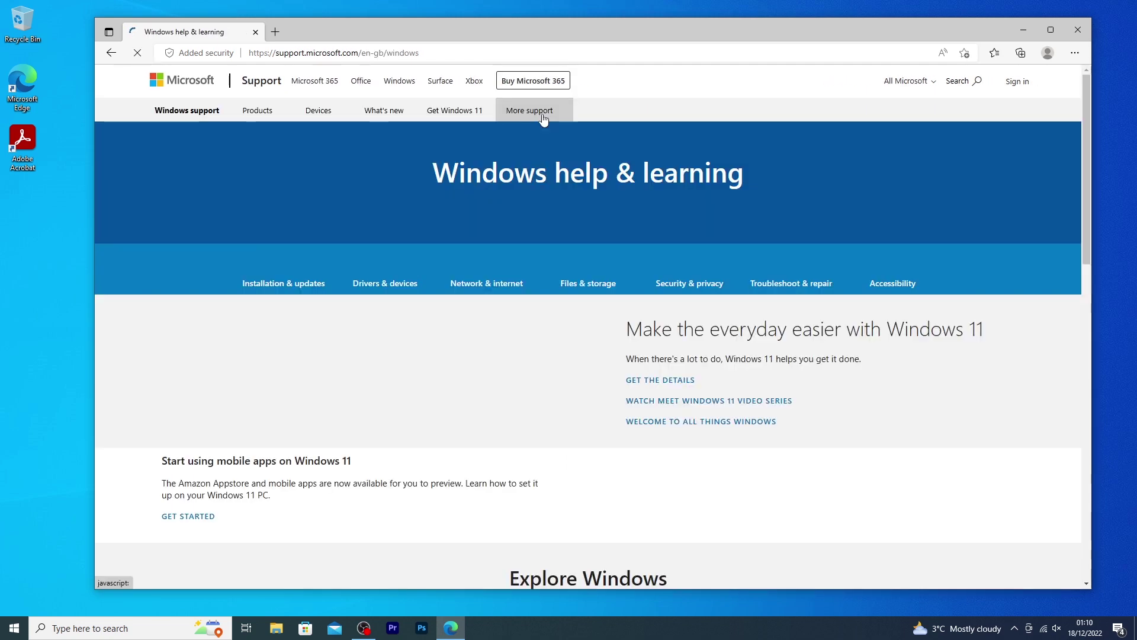
Open the Installation & updates topic and show its Windows 11 articles
{"action": "scroll", "coordinate": [301, 232], "scroll_direction": "down", "scroll_amount": 1}
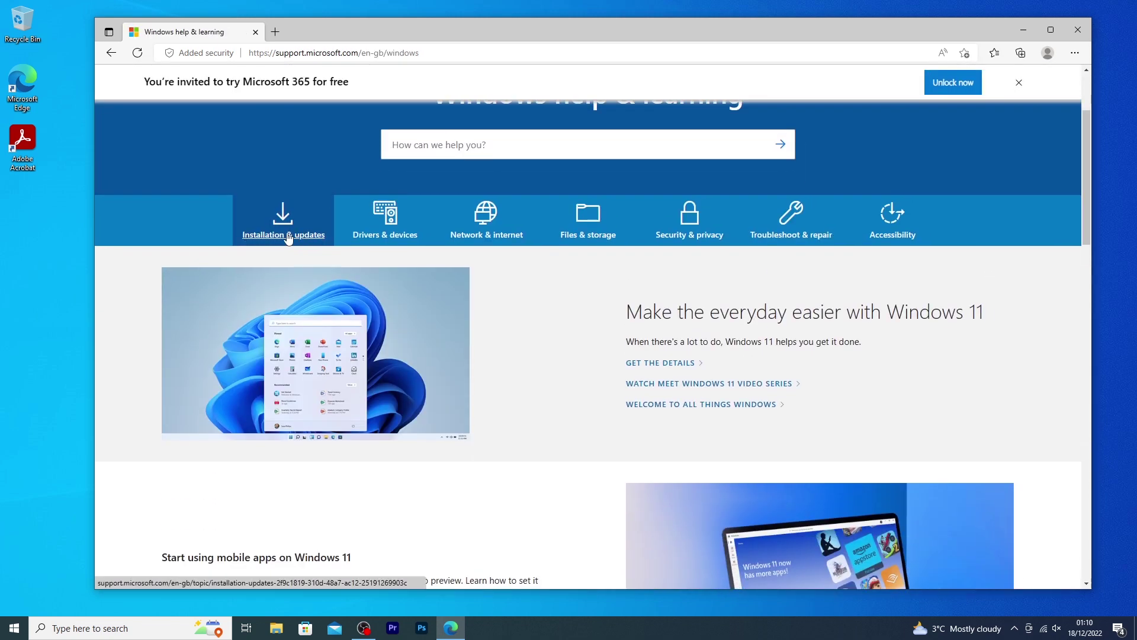
{"action": "left_click", "coordinate": [279, 235]}
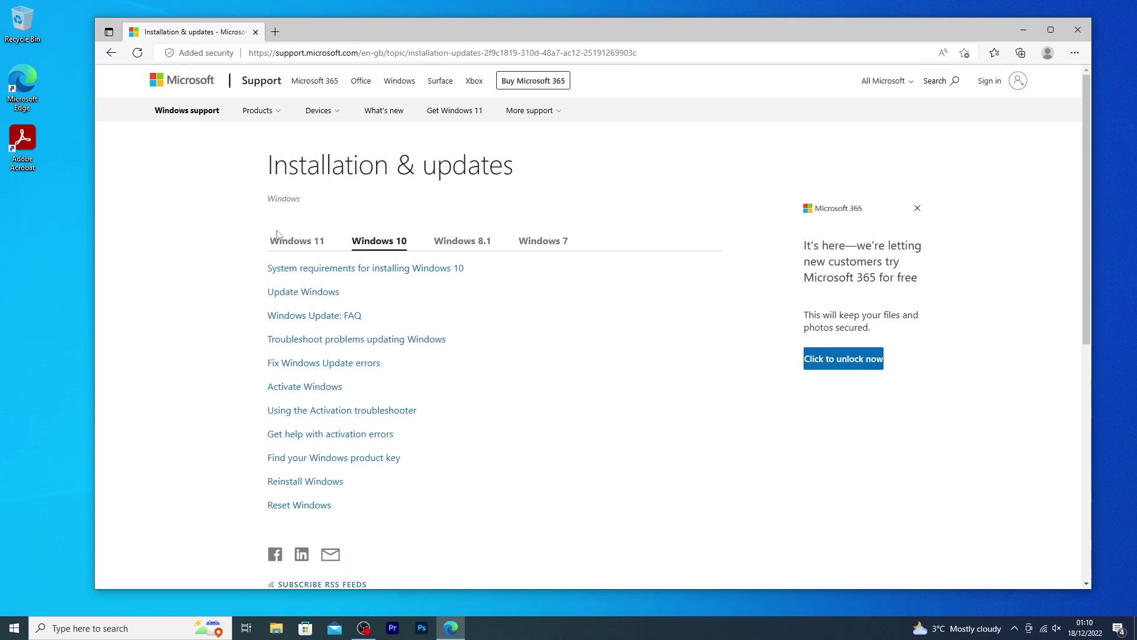
{"action": "left_click", "coordinate": [296, 241]}
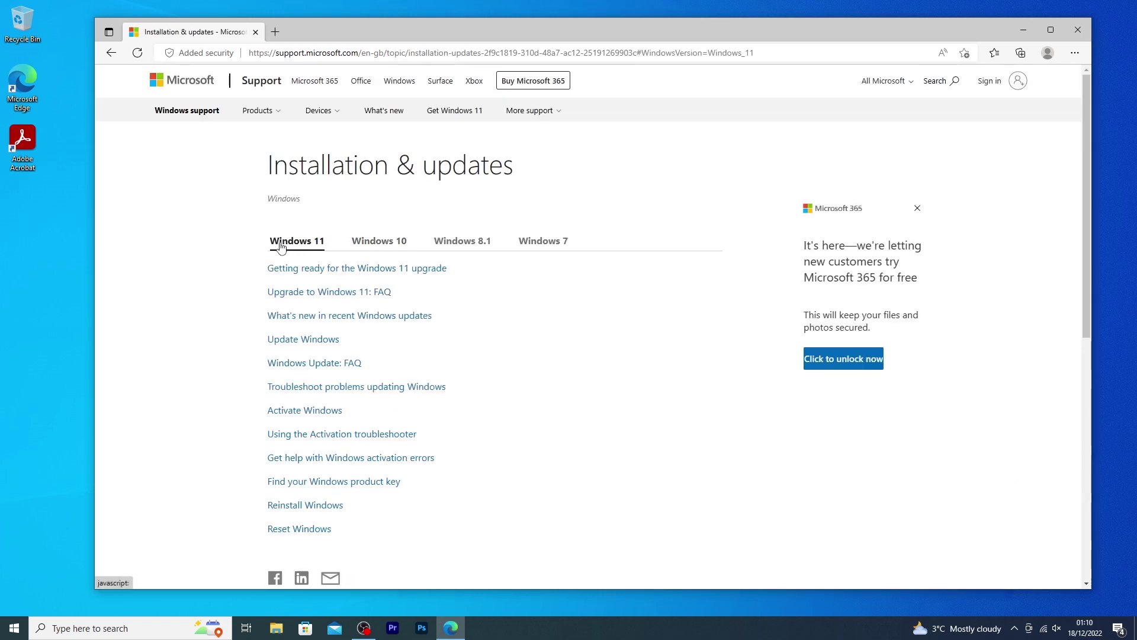
Open the Reinstall Windows article and switch it to the Windows 11 version
{"action": "scroll", "coordinate": [254, 269], "scroll_direction": "down", "scroll_amount": 3}
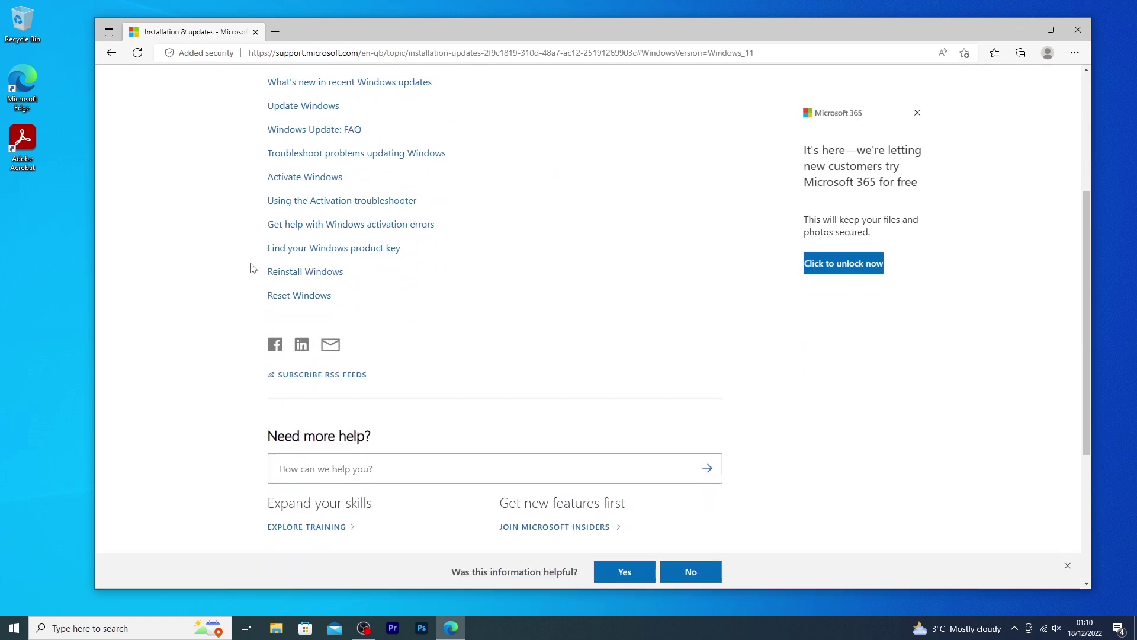
{"action": "left_click", "coordinate": [298, 272]}
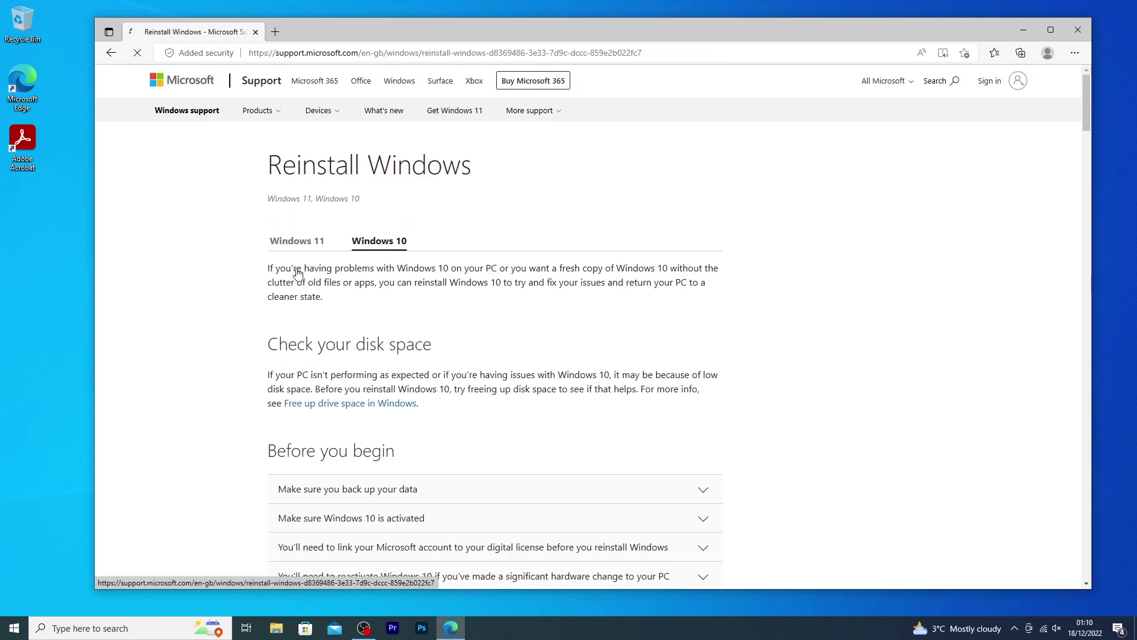
{"action": "scroll", "coordinate": [264, 282], "scroll_direction": "down", "scroll_amount": 2}
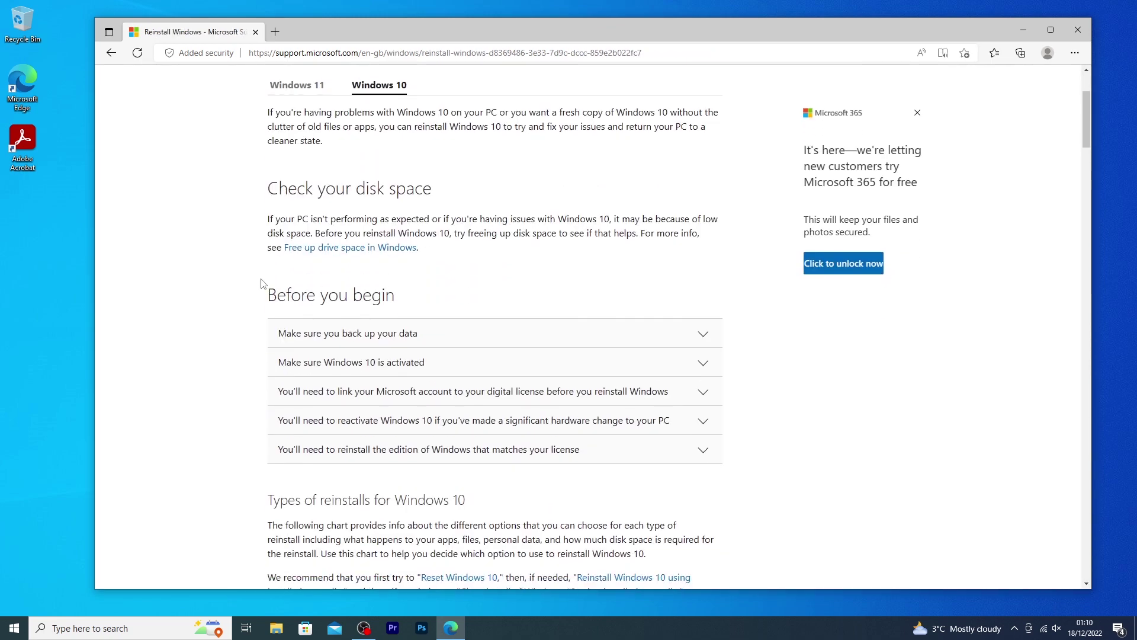
{"action": "left_click", "coordinate": [295, 86]}
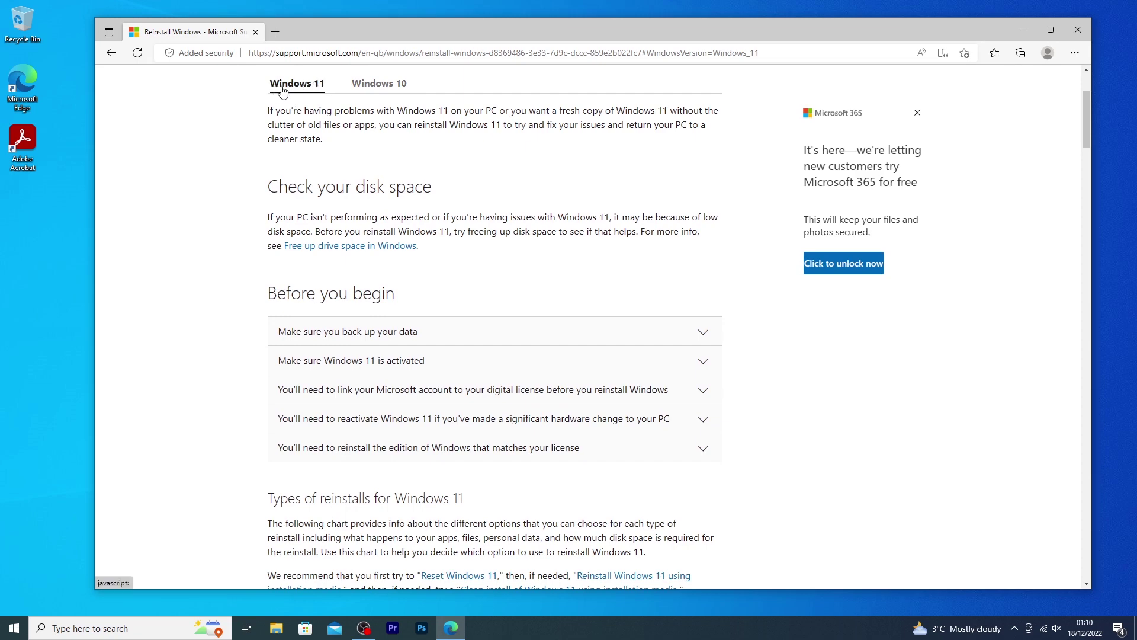
Open the Microsoft software download website linked in the article's instructions for creating Windows 11 installation media
{"action": "scroll", "coordinate": [259, 157], "scroll_direction": "down", "scroll_amount": 1}
{"action": "scroll", "coordinate": [258, 156], "scroll_direction": "down", "scroll_amount": 12}
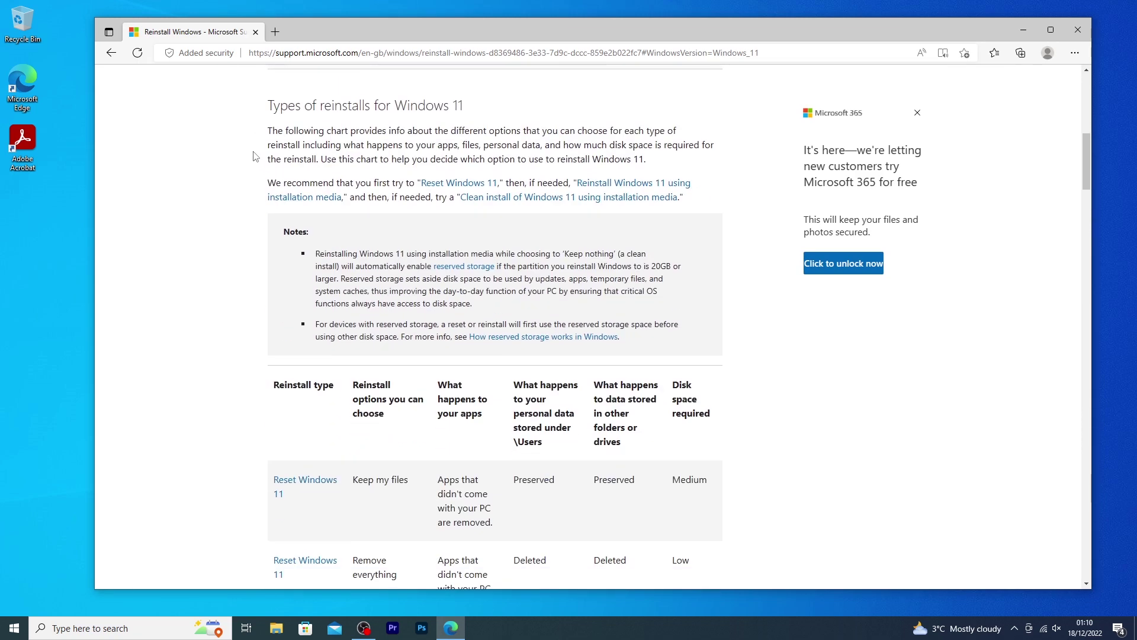
{"action": "scroll", "coordinate": [255, 156], "scroll_direction": "down", "scroll_amount": 10}
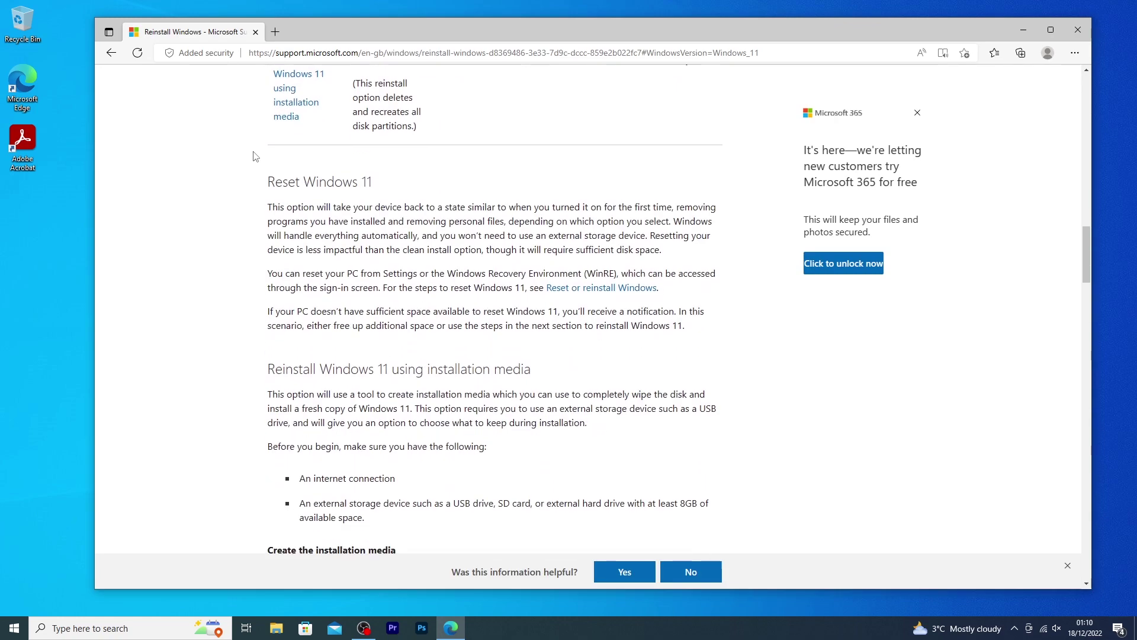
{"action": "scroll", "coordinate": [255, 156], "scroll_direction": "down", "scroll_amount": 4}
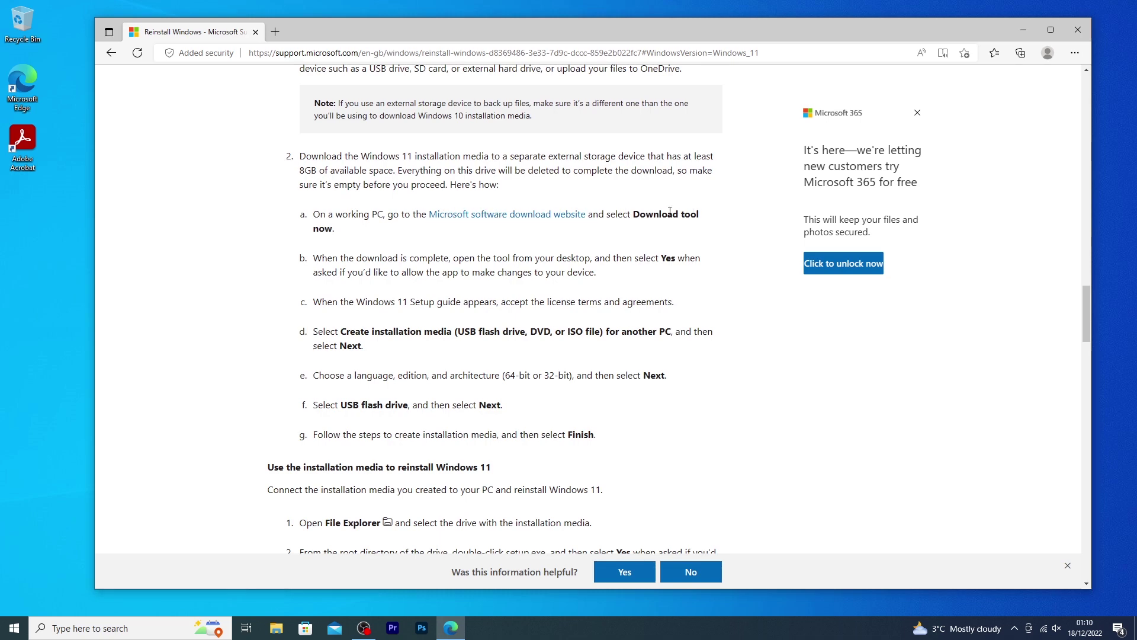
{"action": "left_click", "coordinate": [450, 215]}
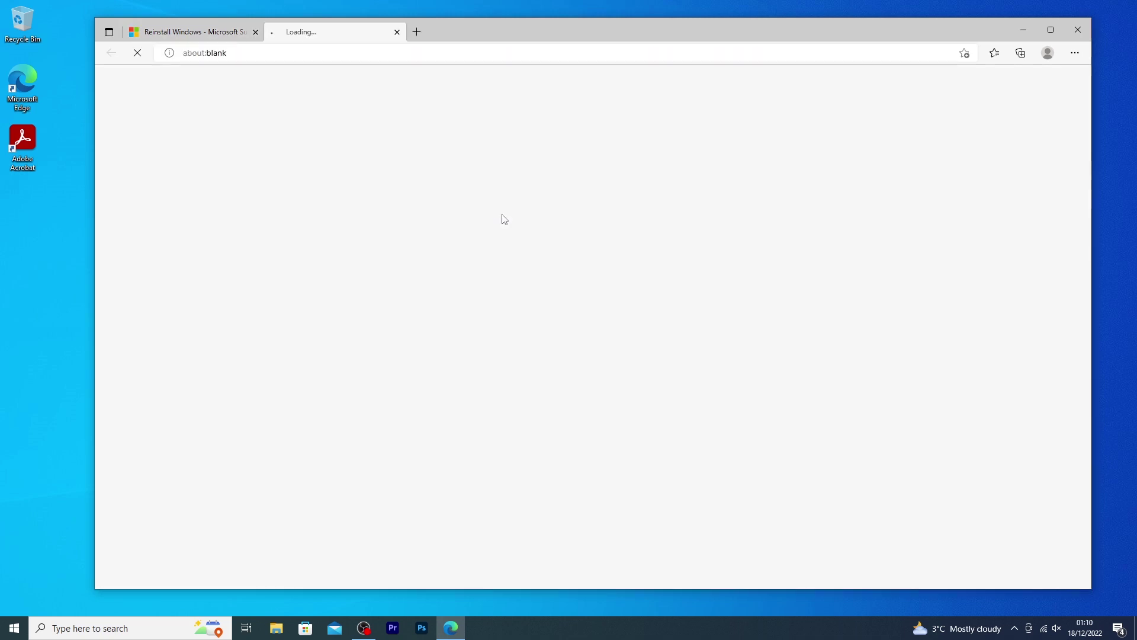
Review the Windows 11 download options and read the "Before you begin" requirements under Create Windows 11 Installation Media
{"action": "scroll", "coordinate": [415, 237], "scroll_direction": "down", "scroll_amount": 2}
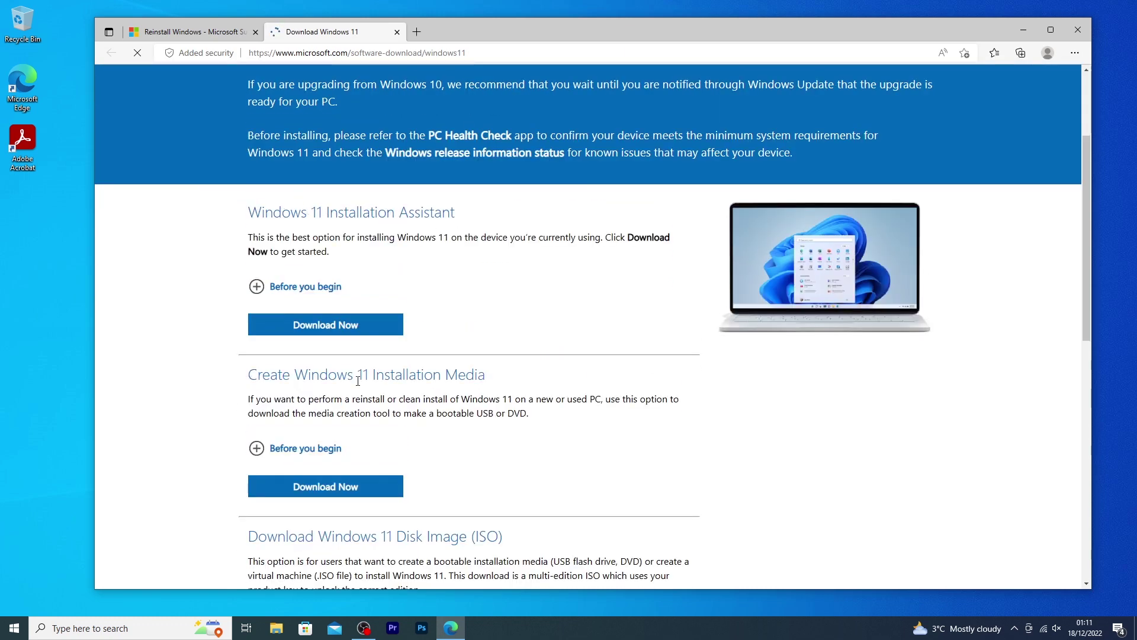
{"action": "scroll", "coordinate": [508, 385], "scroll_direction": "down", "scroll_amount": 3}
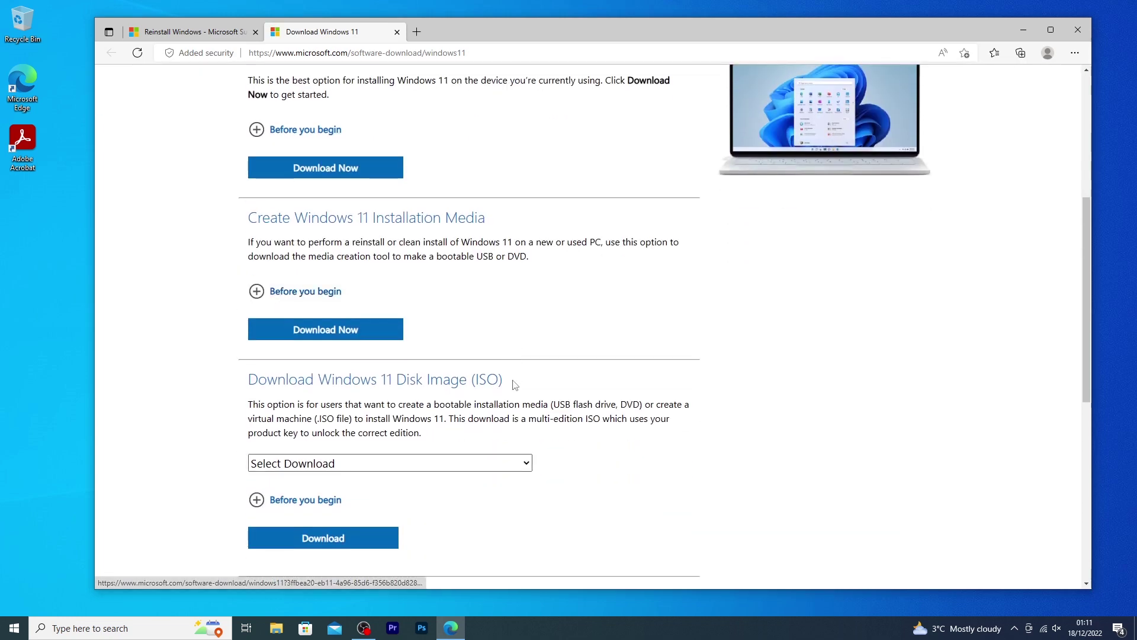
{"action": "left_click", "coordinate": [257, 292]}
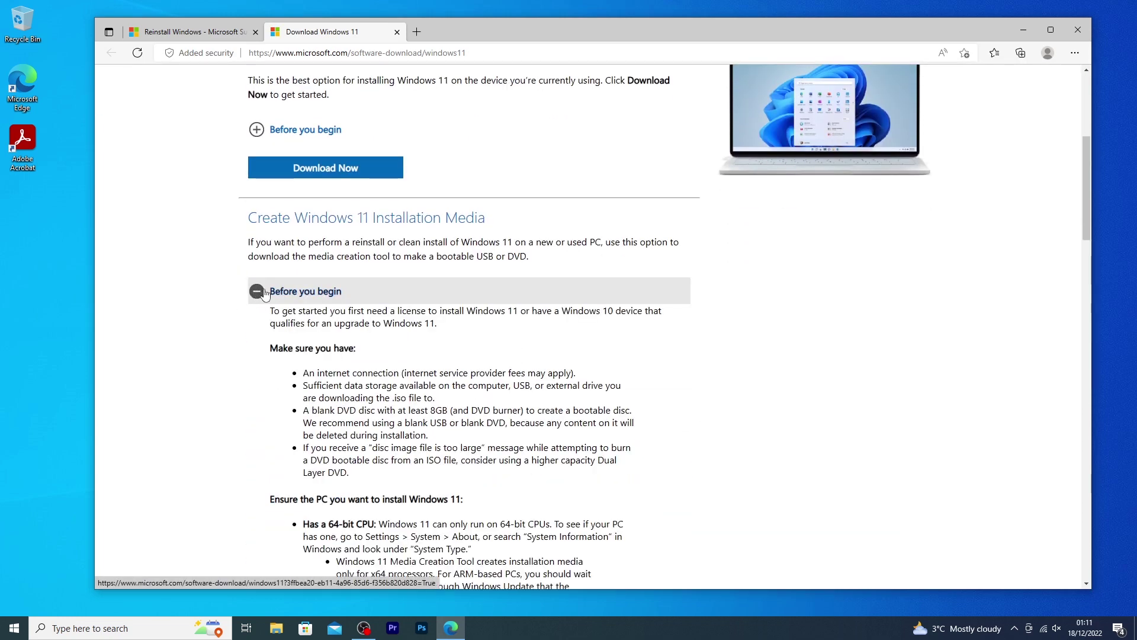
{"action": "scroll", "coordinate": [261, 295], "scroll_direction": "down", "scroll_amount": 4}
{"action": "scroll", "coordinate": [266, 296], "scroll_direction": "down", "scroll_amount": 3}
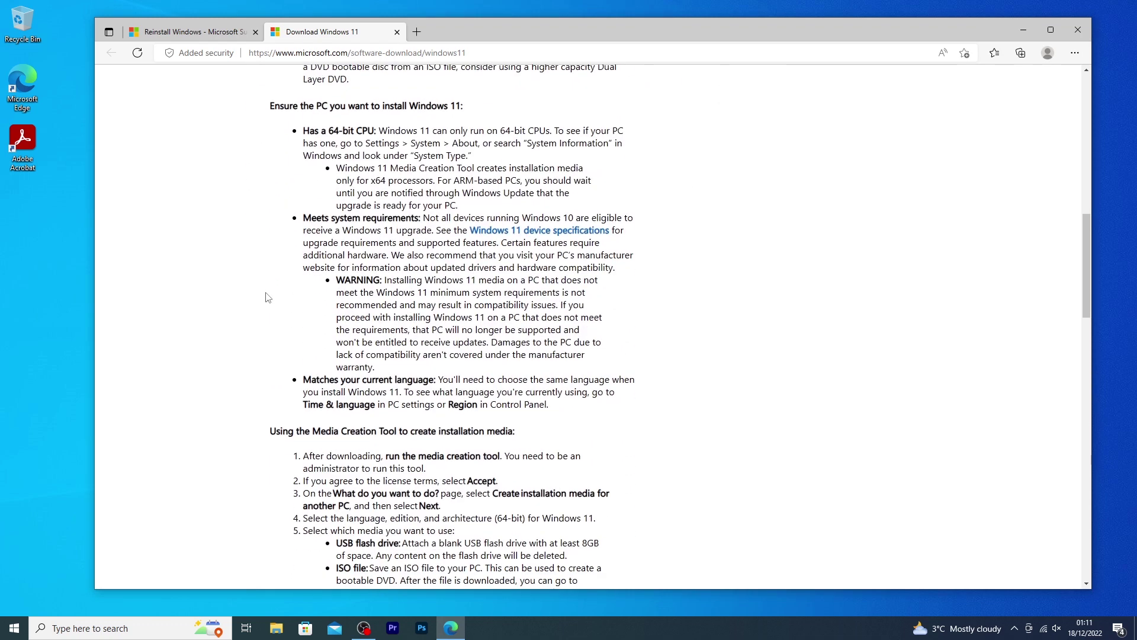
{"action": "scroll", "coordinate": [267, 298], "scroll_direction": "down", "scroll_amount": 4}
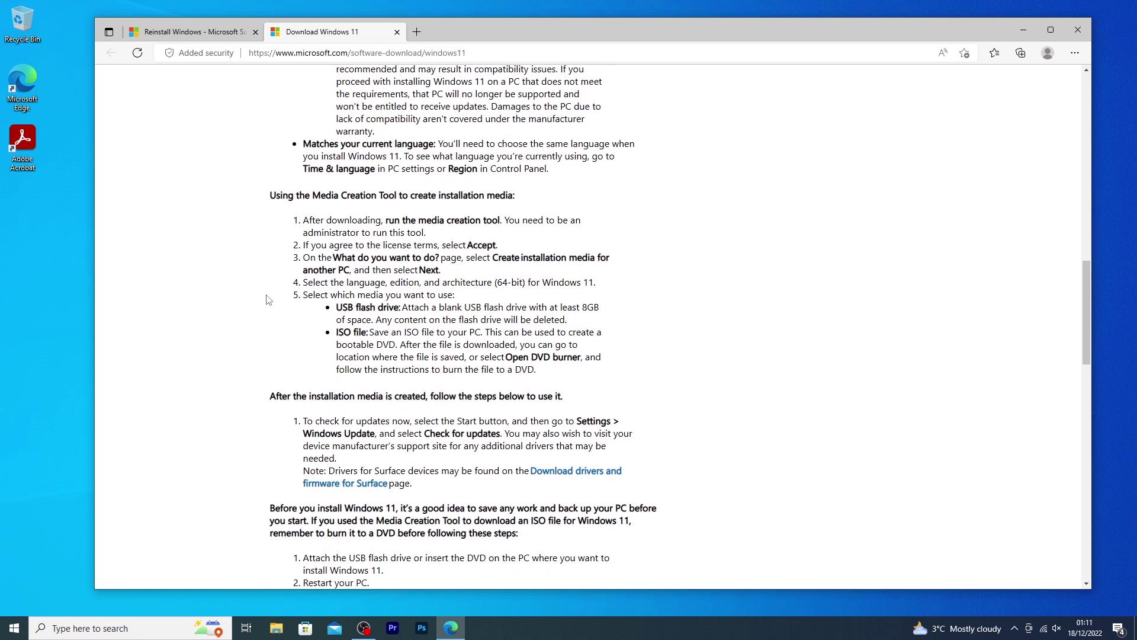
{"action": "scroll", "coordinate": [266, 299], "scroll_direction": "down", "scroll_amount": 4}
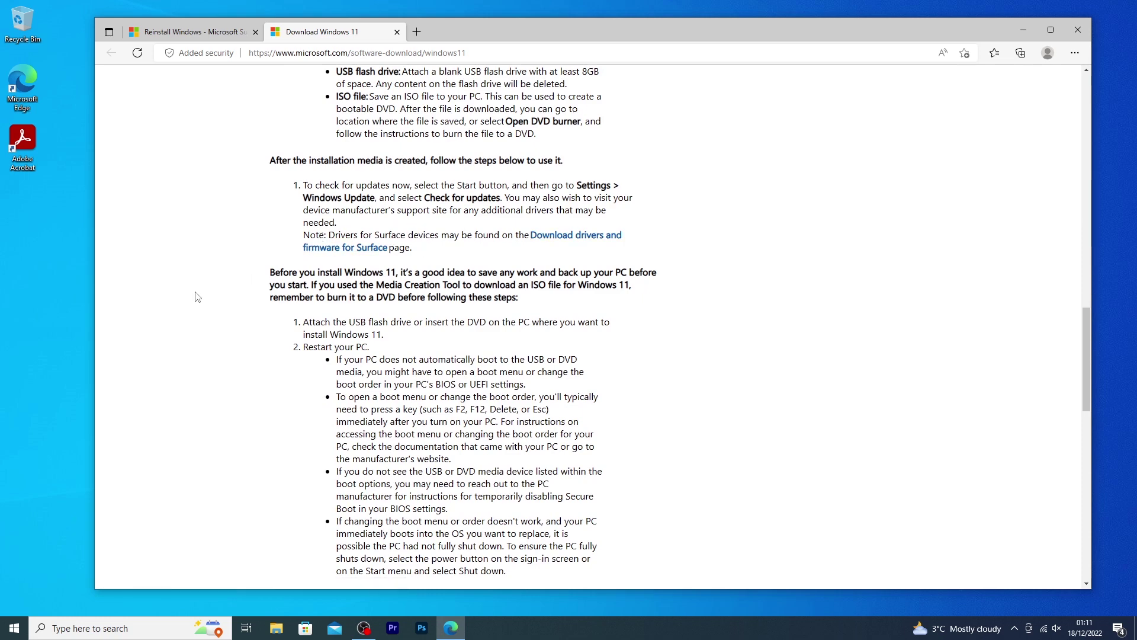
{"action": "scroll", "coordinate": [255, 331], "scroll_direction": "down", "scroll_amount": 4}
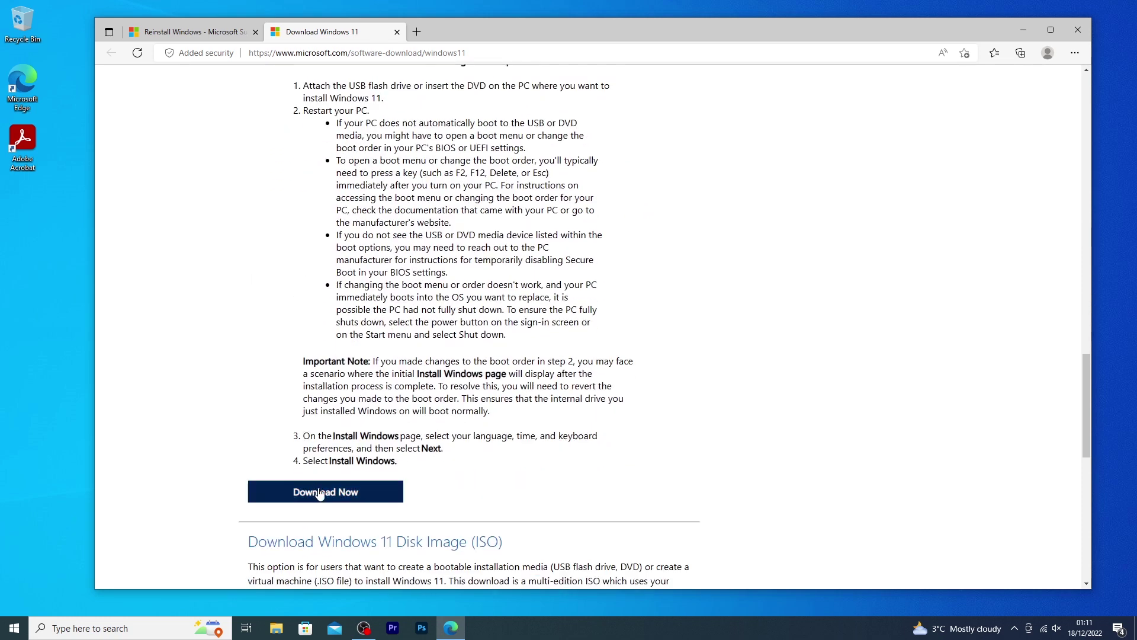
Download the Windows 11 installation media tool and run mediacreationtool.exe
{"action": "left_click", "coordinate": [318, 494]}
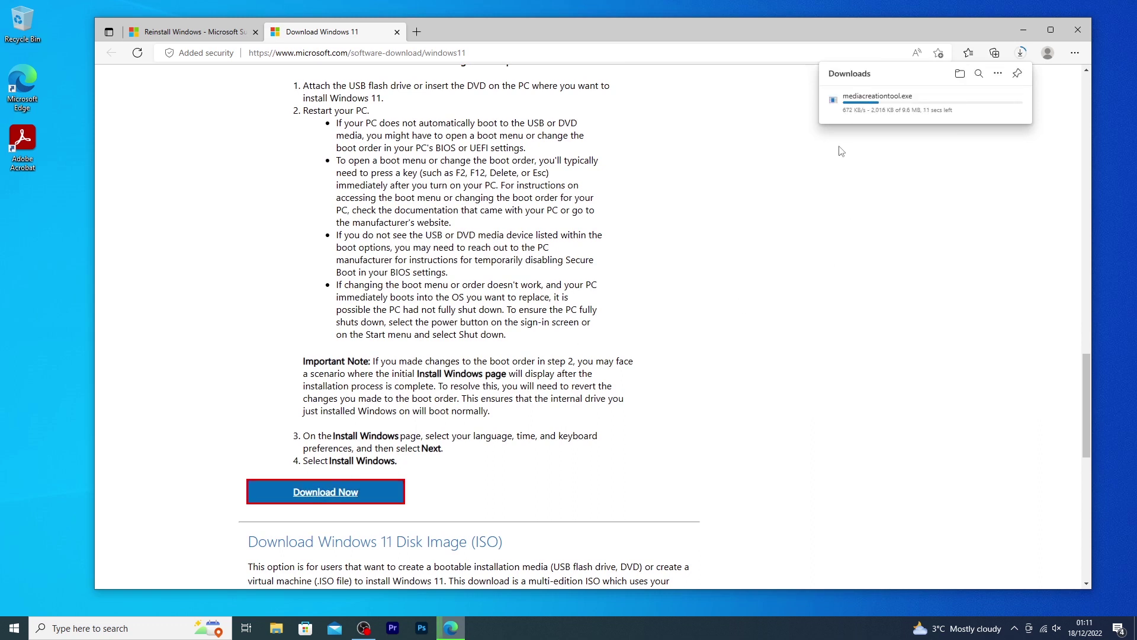
{"action": "mouse_move", "coordinate": [884, 121]}
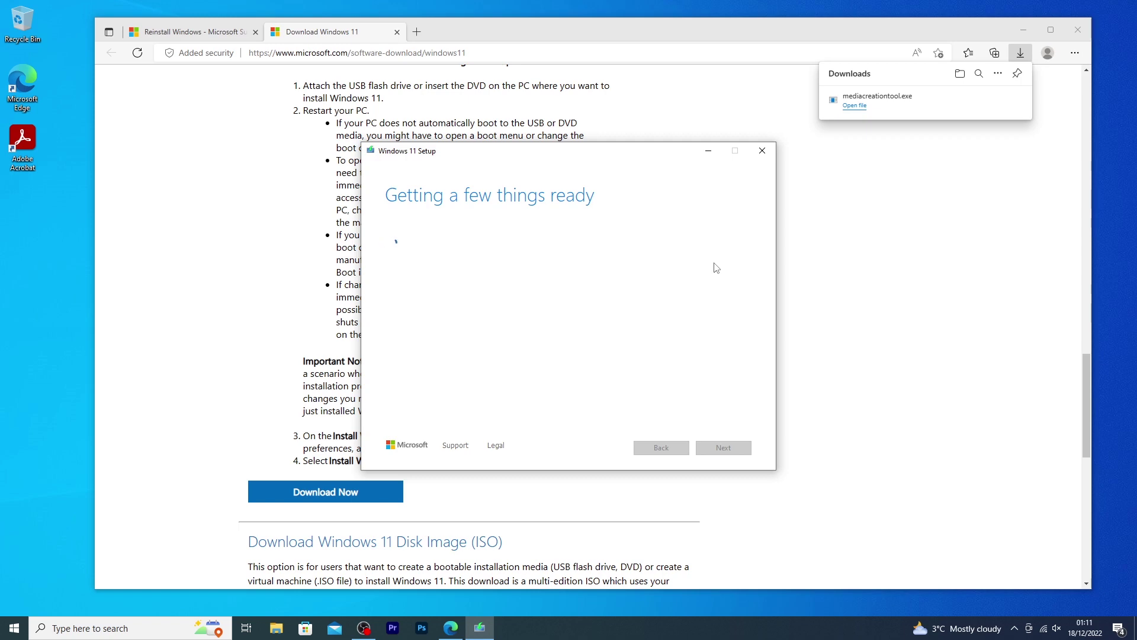
Minimise the browser window, look through the media creation tool's licence terms to the end and accept them
{"action": "left_click", "coordinate": [1024, 30]}
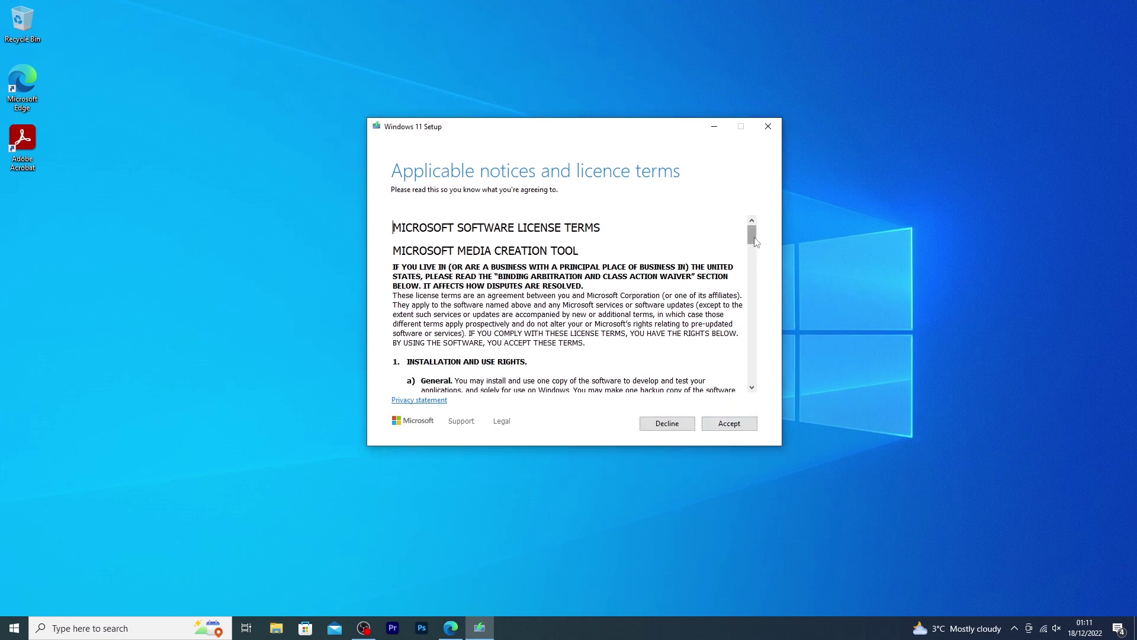
{"action": "left_click_drag", "start_coordinate": [753, 237], "coordinate": [756, 379]}
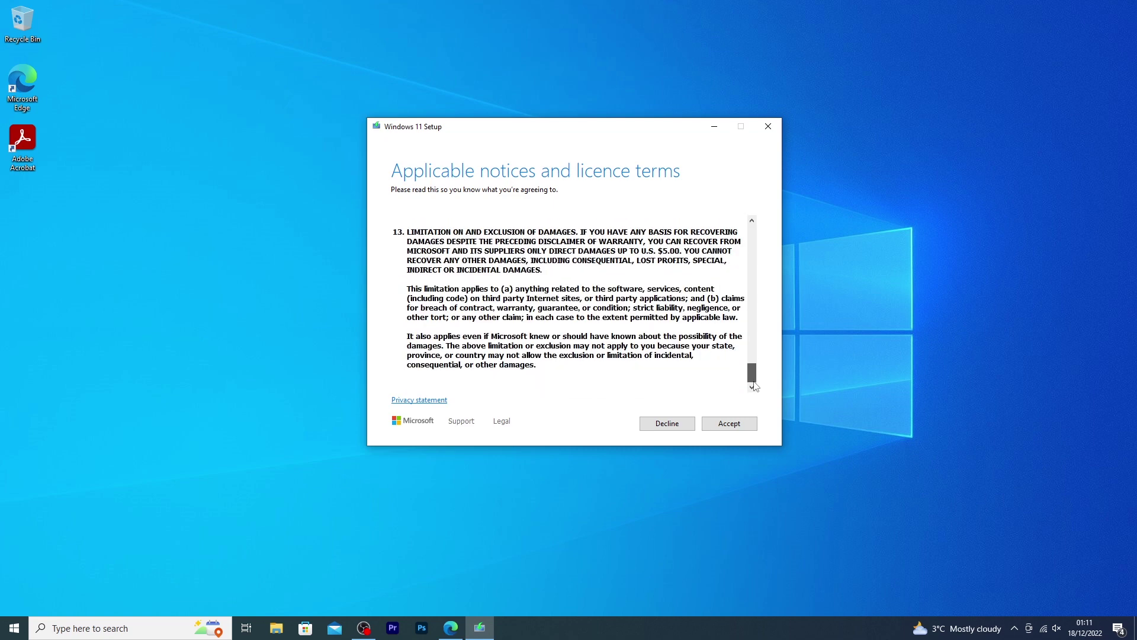
{"action": "left_click", "coordinate": [743, 424]}
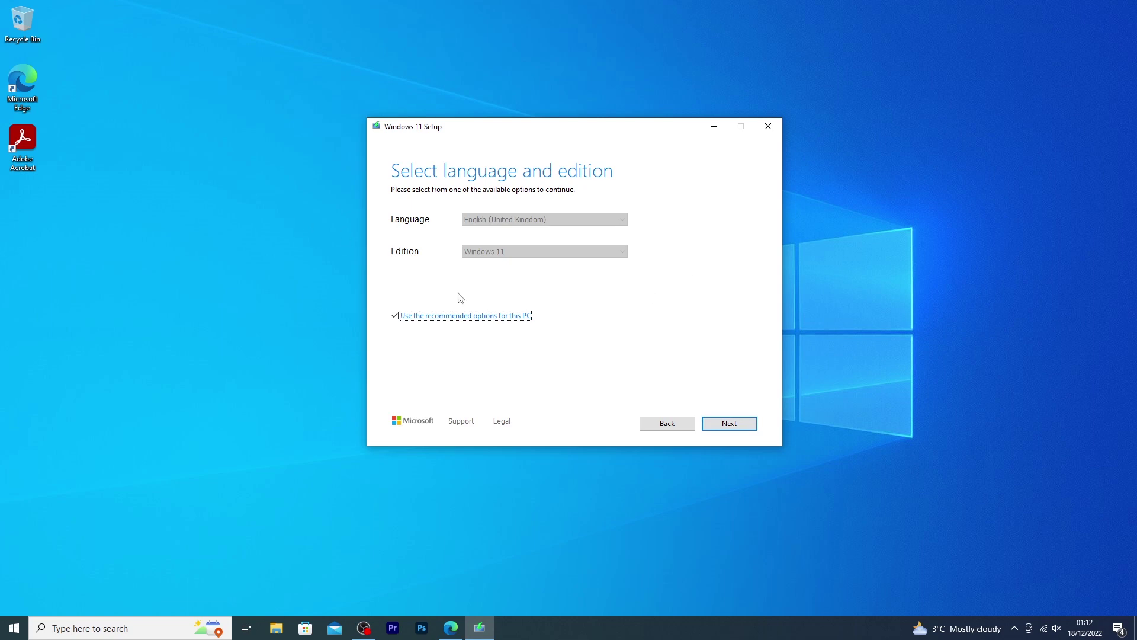
Turn off the recommended options for this PC, look through the available editions and languages, and turn the recommended options back on
{"action": "left_click", "coordinate": [395, 315]}
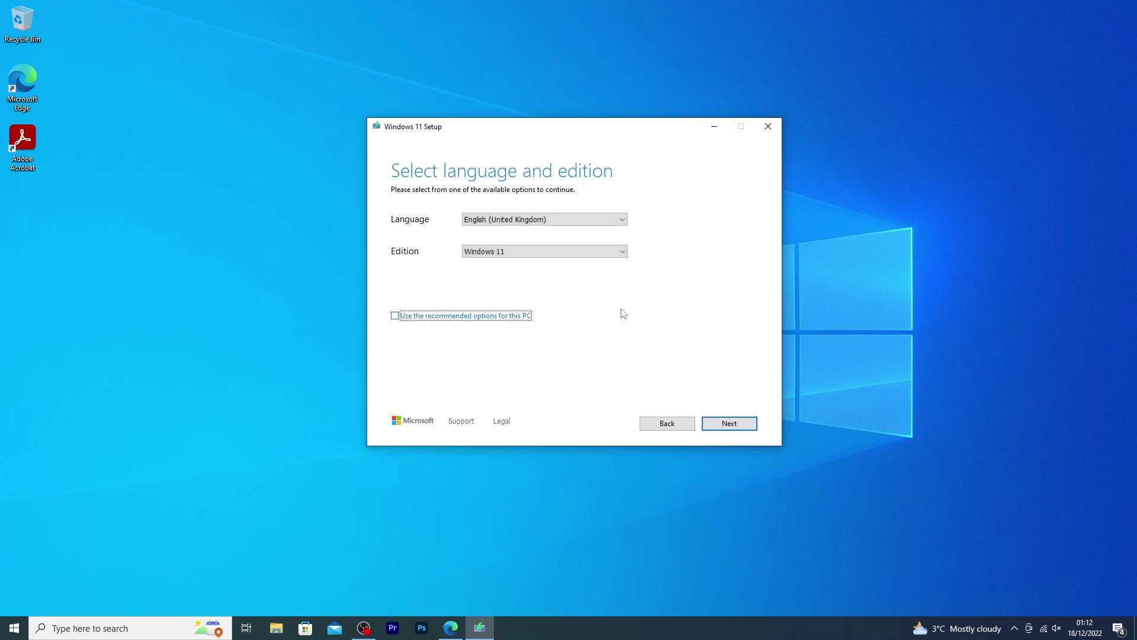
{"action": "left_click", "coordinate": [588, 252]}
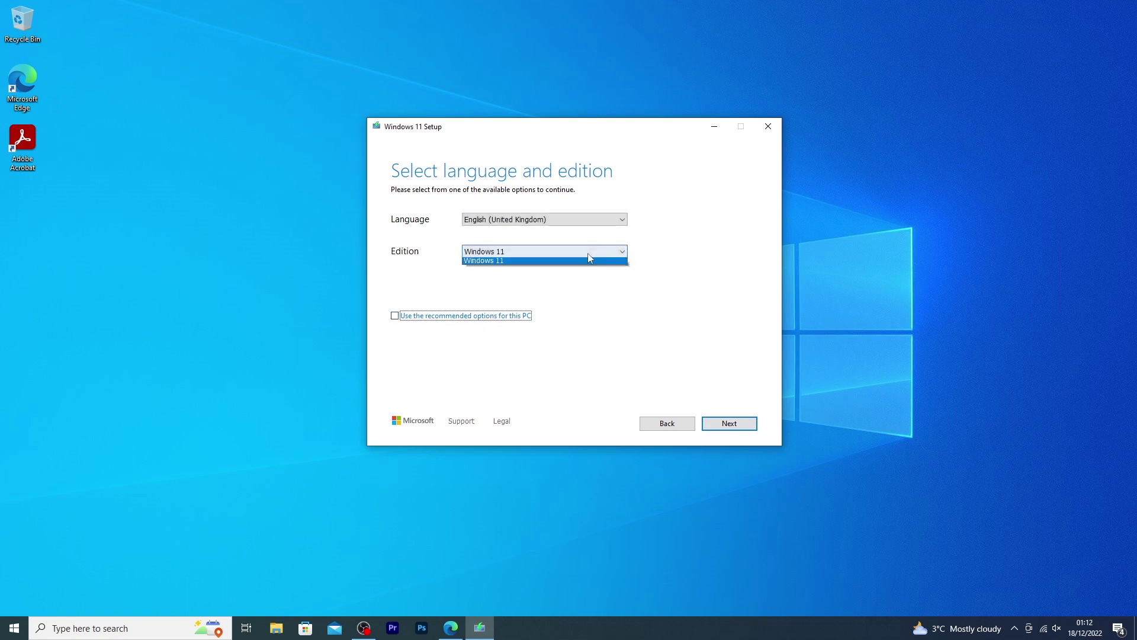
{"action": "left_click", "coordinate": [587, 255]}
{"action": "left_click", "coordinate": [597, 220]}
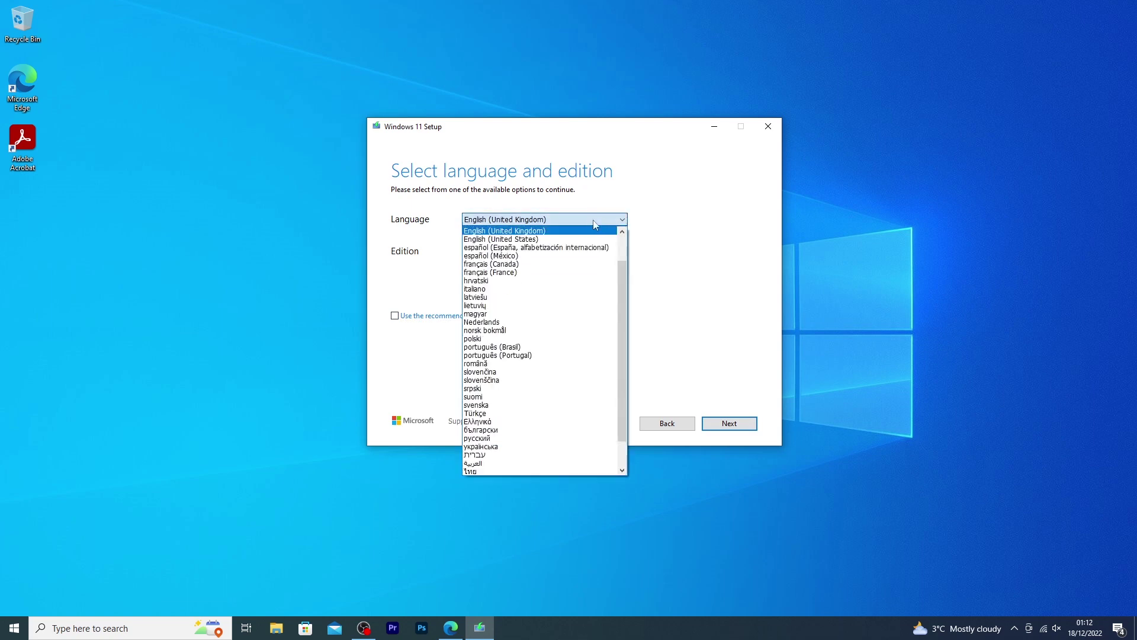
{"action": "left_click_drag", "start_coordinate": [626, 335], "coordinate": [638, 435]}
{"action": "left_click", "coordinate": [714, 339]}
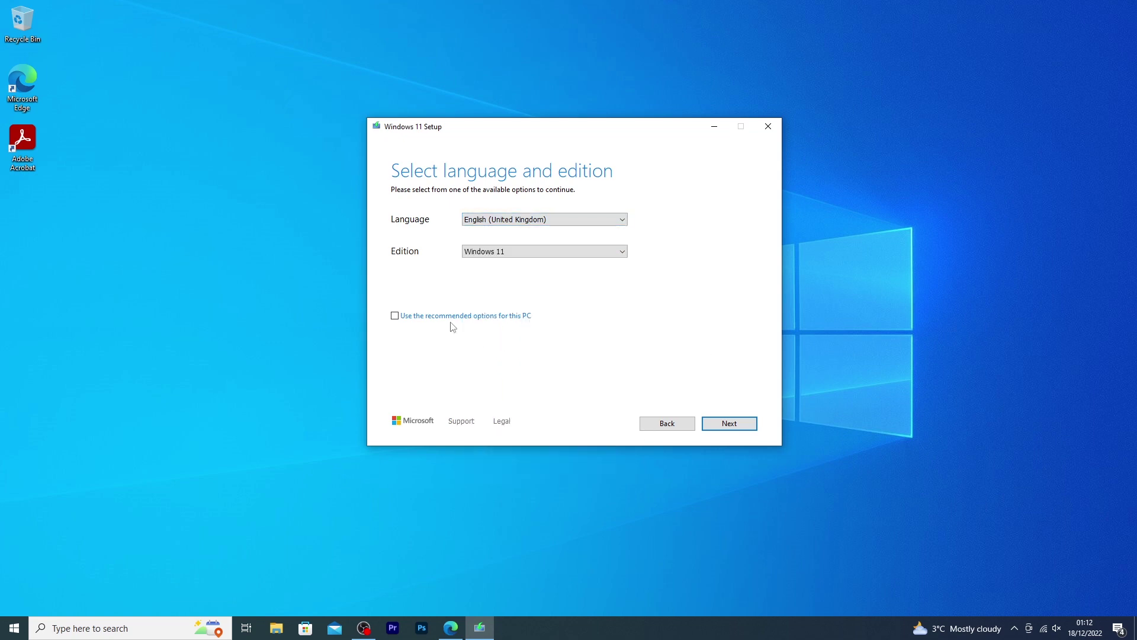
{"action": "left_click", "coordinate": [400, 317]}
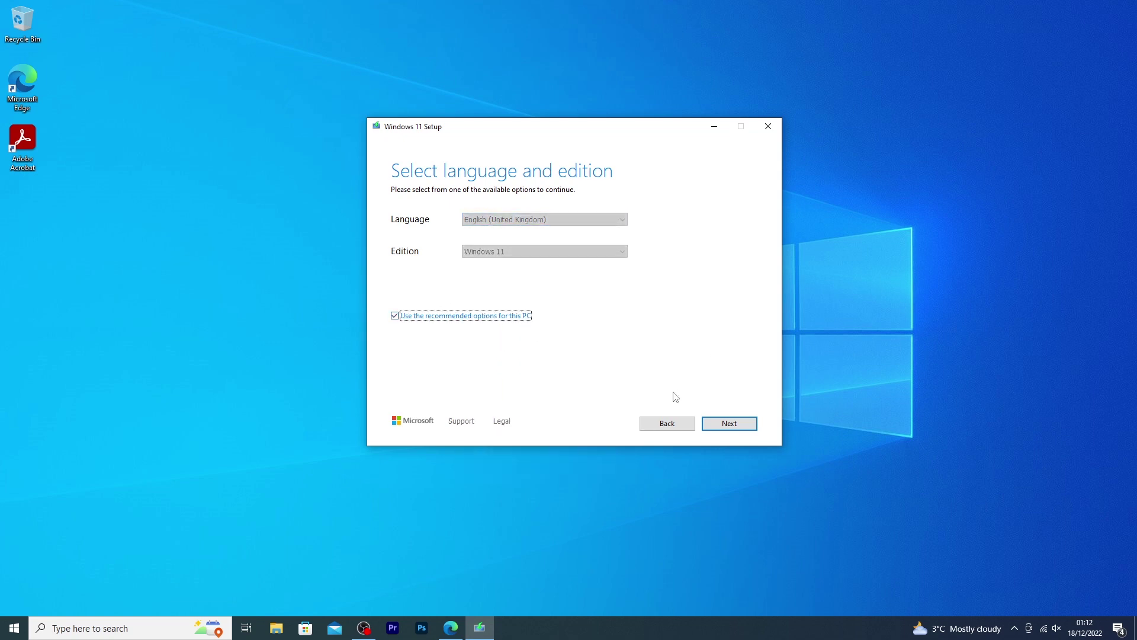
Accept the recommended language and edition, and choose USB flash drive as the installation media
{"action": "left_click", "coordinate": [735, 425]}
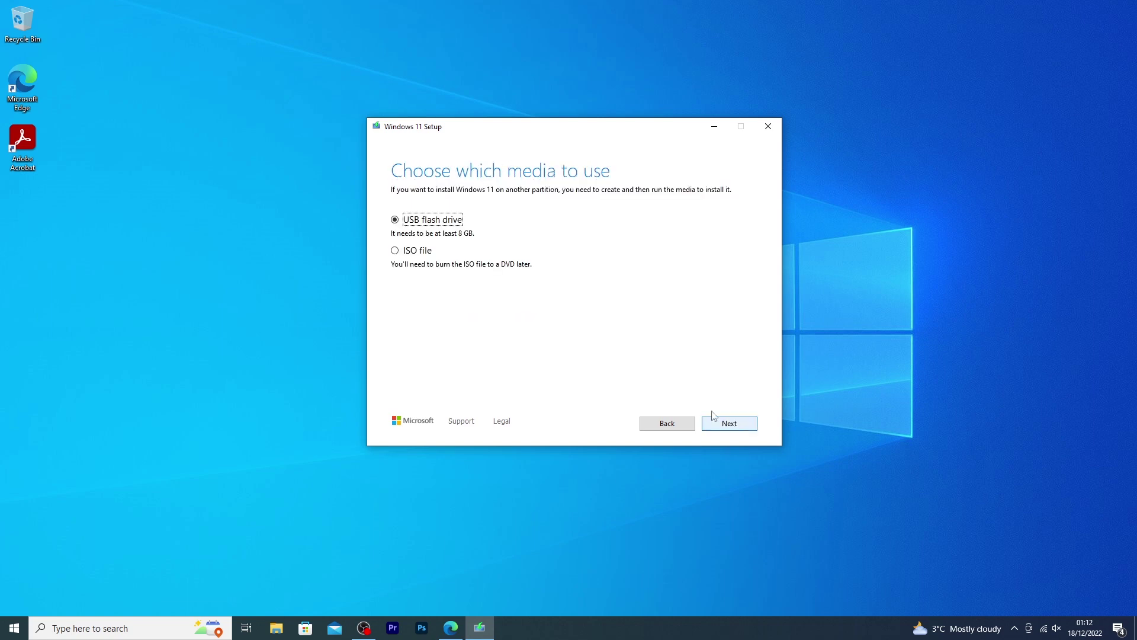
{"action": "left_click", "coordinate": [398, 254]}
{"action": "left_click", "coordinate": [398, 222]}
{"action": "left_click", "coordinate": [735, 431]}
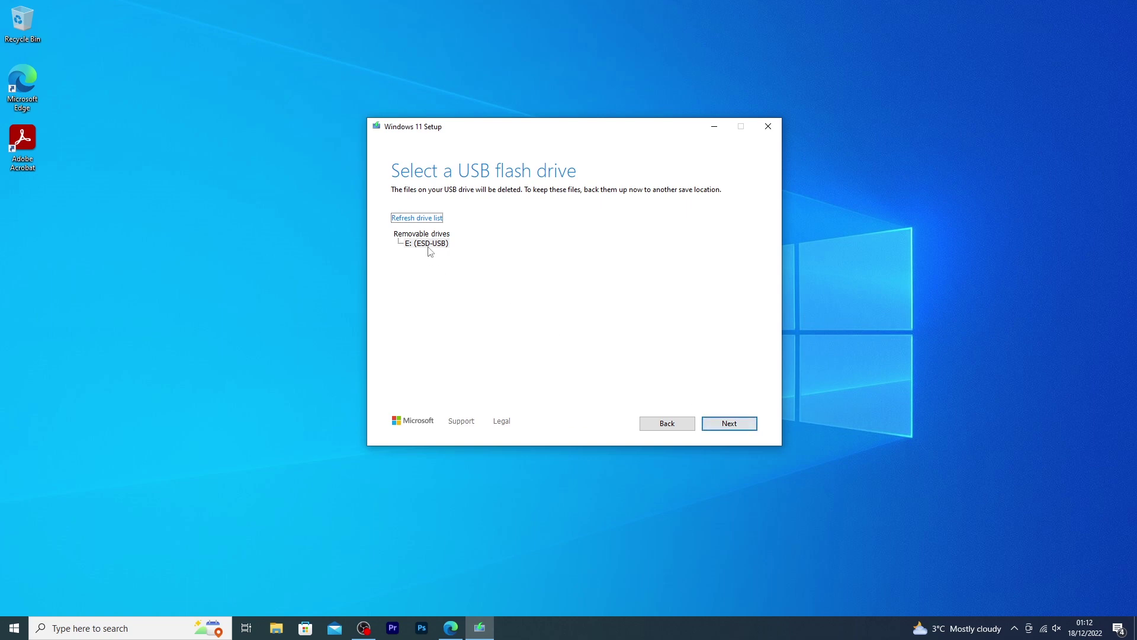
Select the E: (ESD-USB) removable drive, refresh the drive list, create the Windows 11 installation media on it and finish the setup
{"action": "left_click", "coordinate": [435, 248]}
{"action": "left_click", "coordinate": [409, 219]}
{"action": "left_click", "coordinate": [739, 428]}
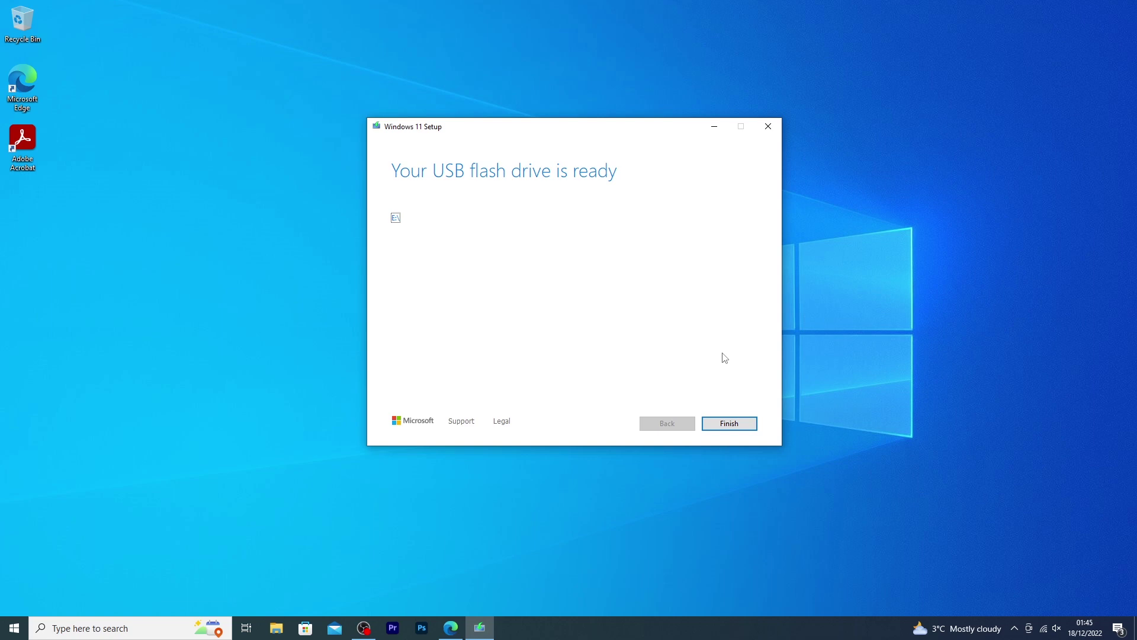
{"action": "left_click", "coordinate": [737, 424]}
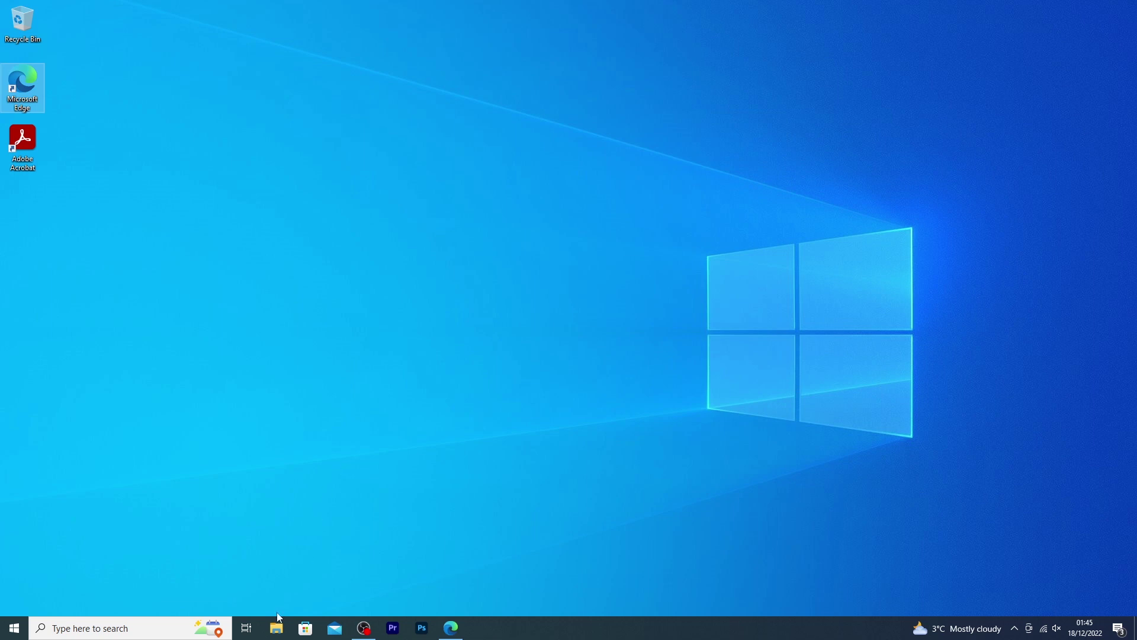
Open the ESD-USB (E:) drive in File Explorer to examine the installation files on it
{"action": "left_click", "coordinate": [273, 632]}
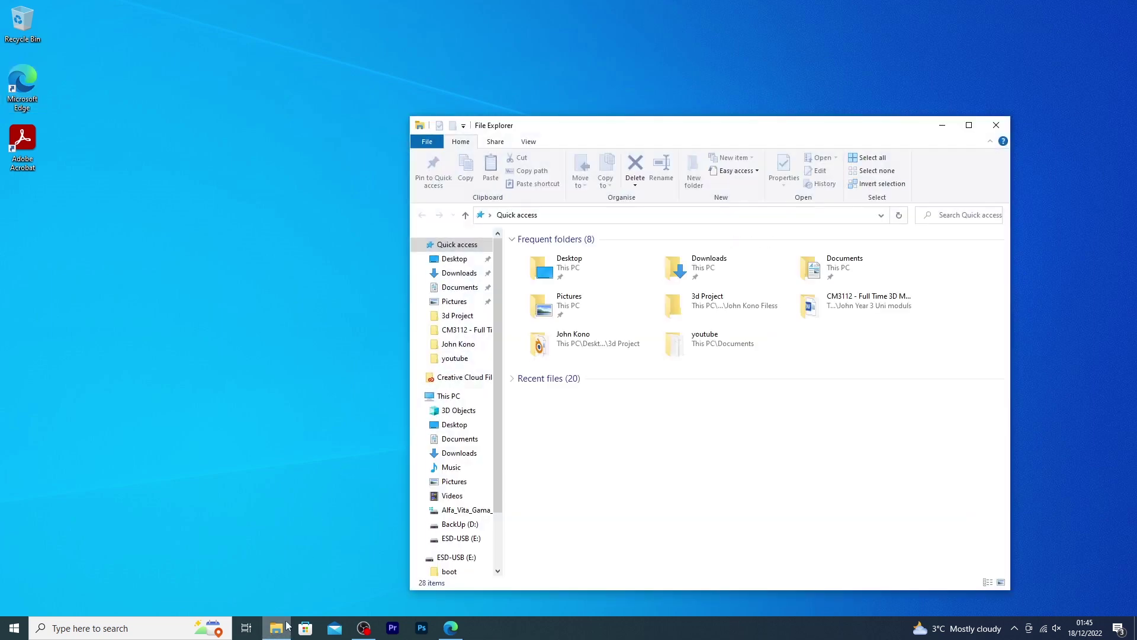
{"action": "left_click", "coordinate": [444, 397]}
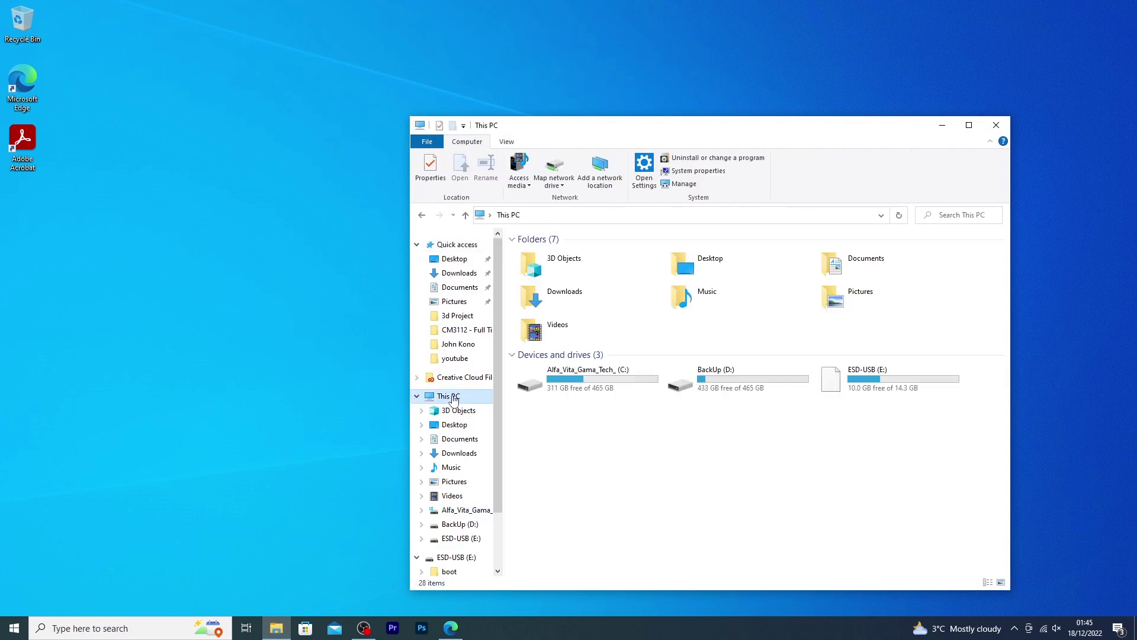
{"action": "double_click", "coordinate": [887, 389]}
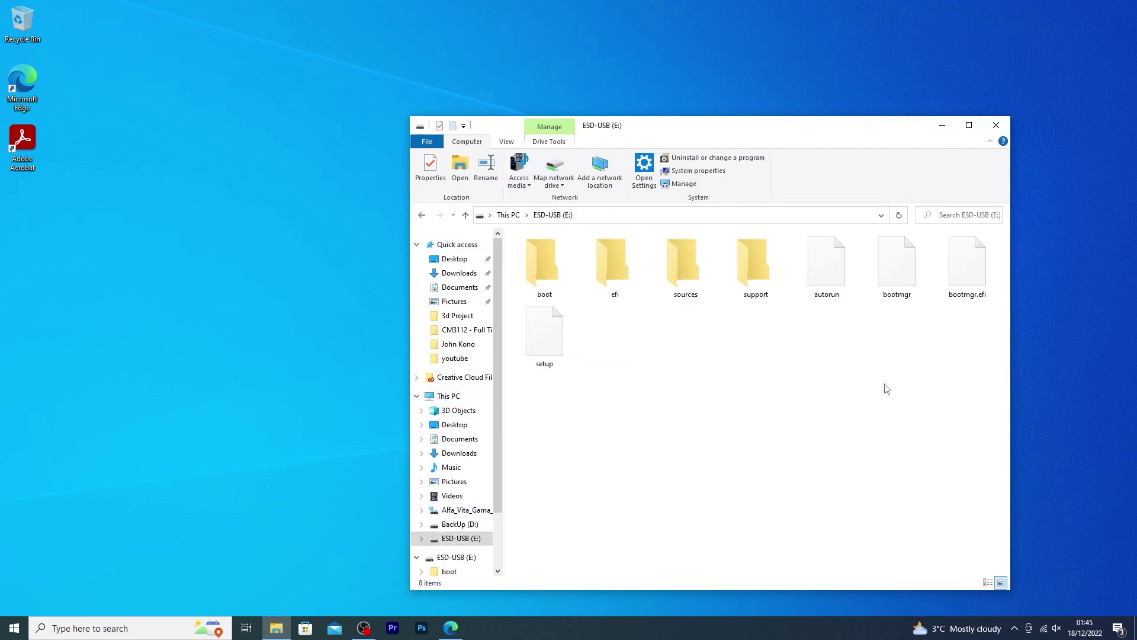